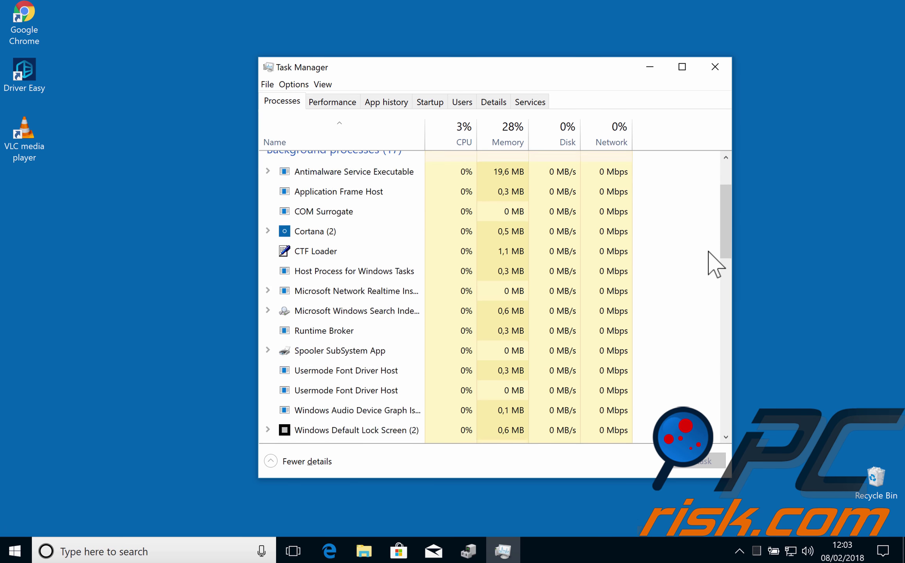
# Find Windows Explorer among the Windows processes, view its Restart command, and close Task Manager.
pyautogui.scroll(-8, 708, 252)
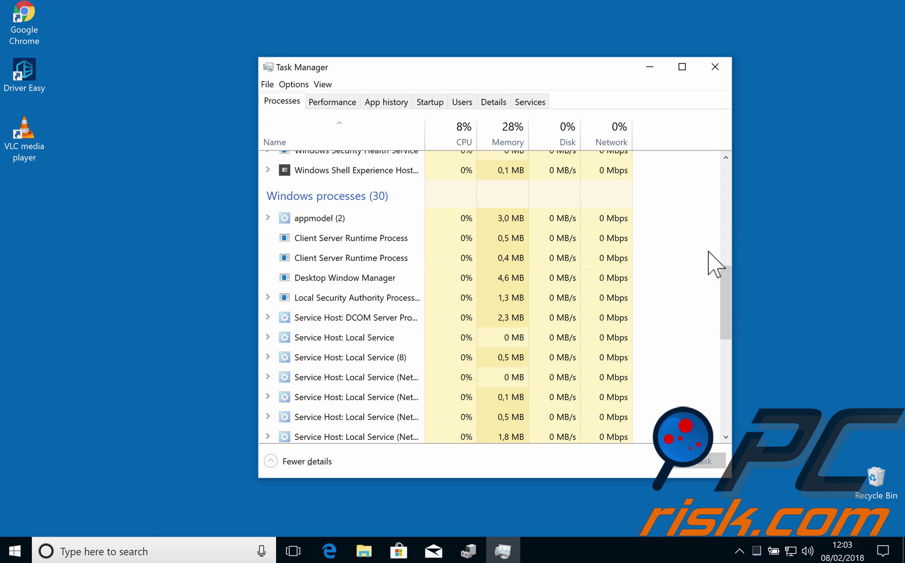
pyautogui.scroll(-1, 708, 252)
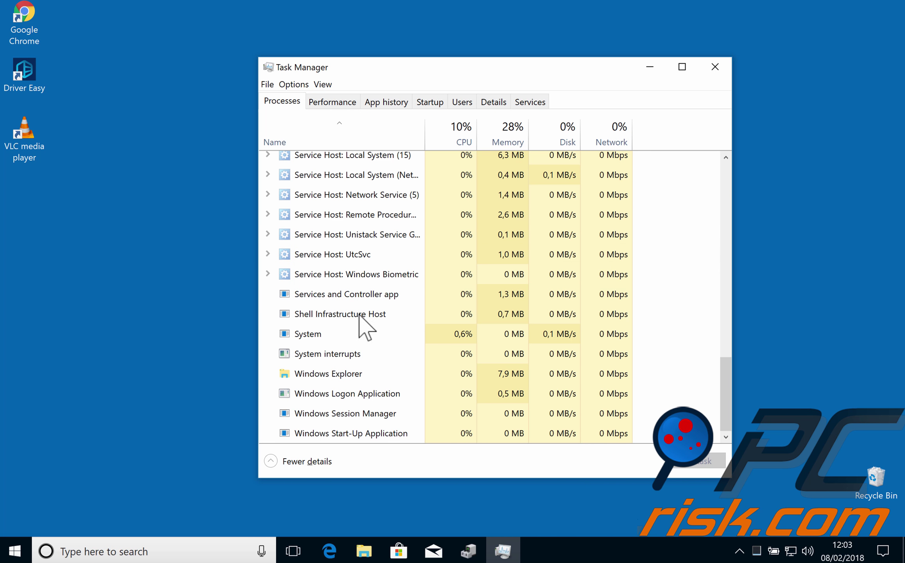
pyautogui.click(325, 373)
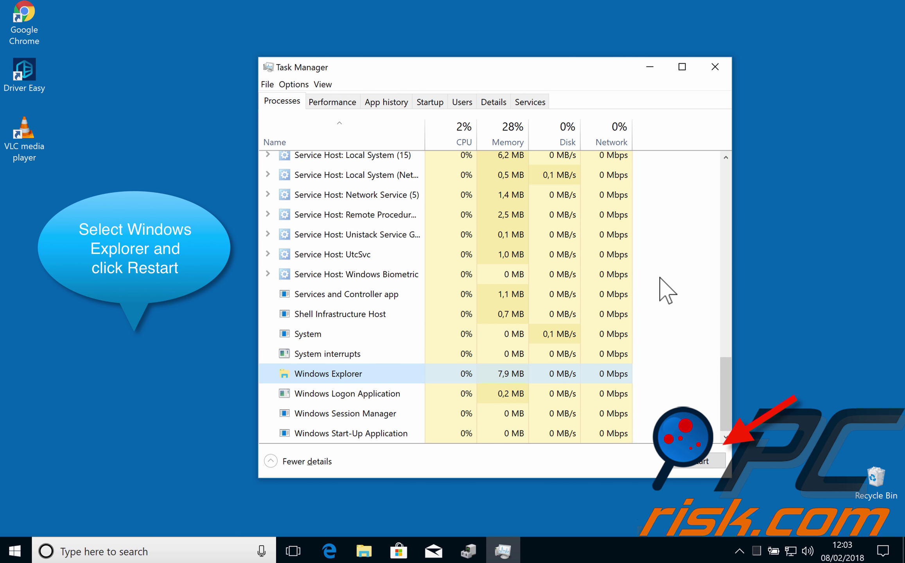
pyautogui.rightClick(339, 376)
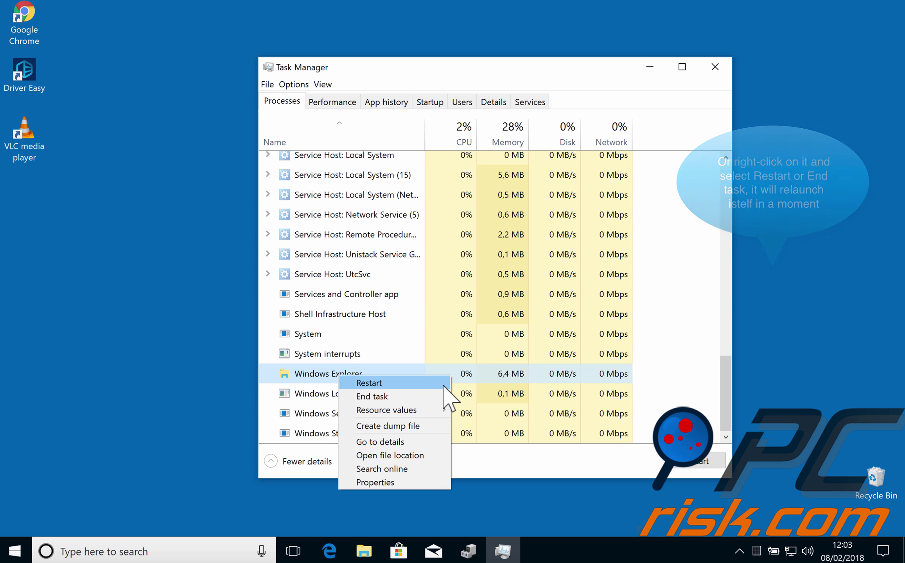
pyautogui.click(583, 75)
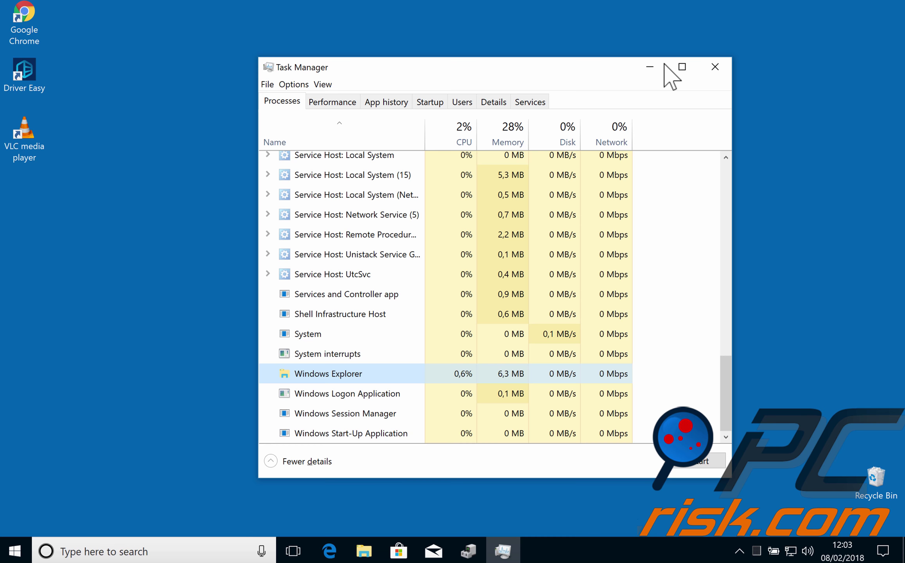
pyautogui.click(715, 67)
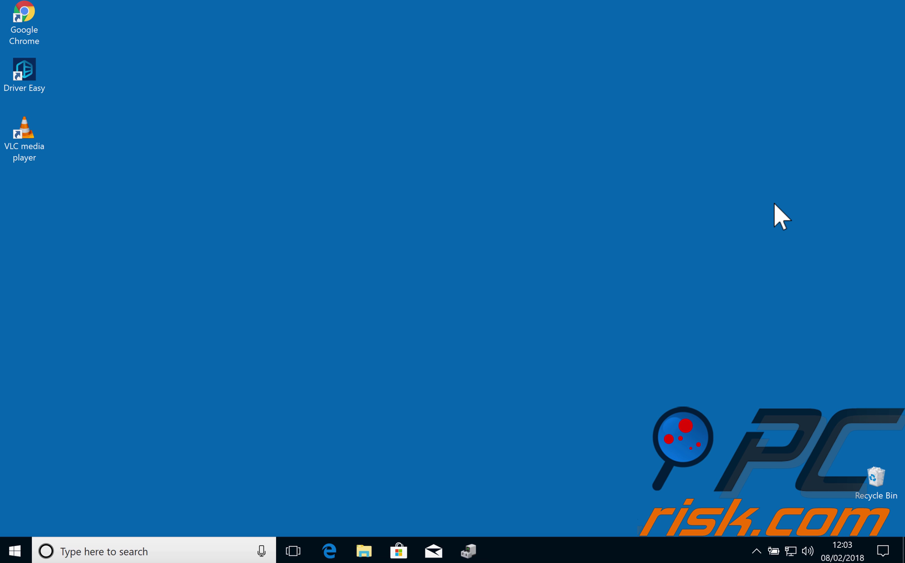
# Open the Taskbar personalization settings and check the Volume toggle among the system icons that can be turned on or off.
pyautogui.click(12, 551)
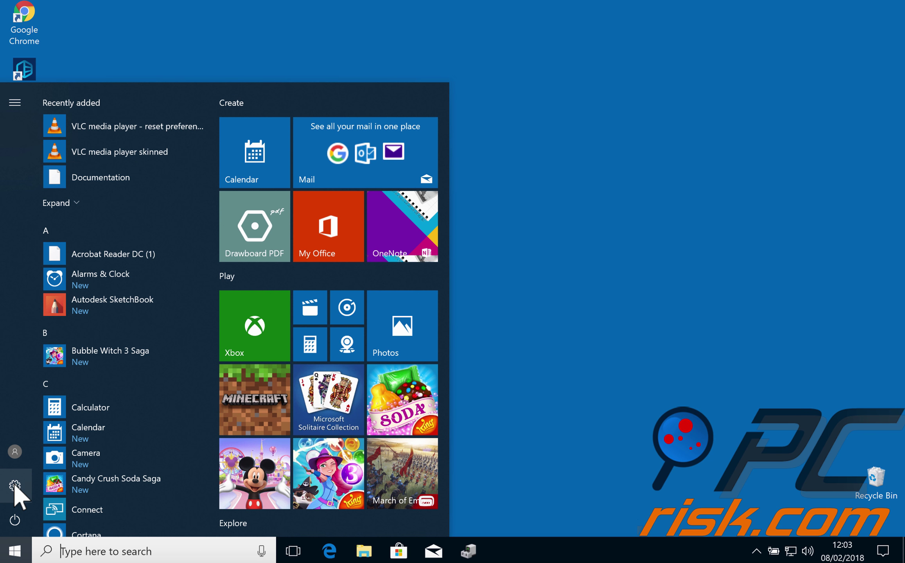
pyautogui.click(15, 486)
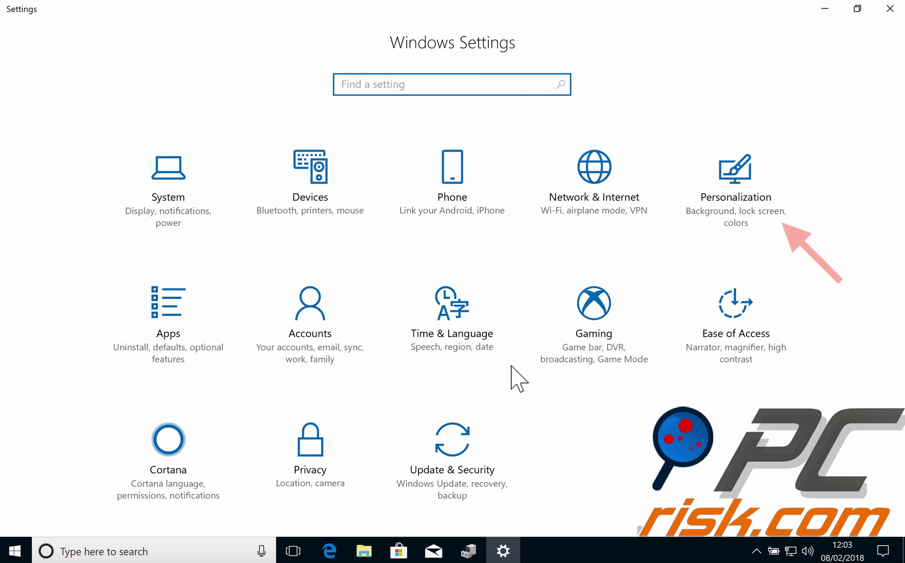
pyautogui.click(735, 187)
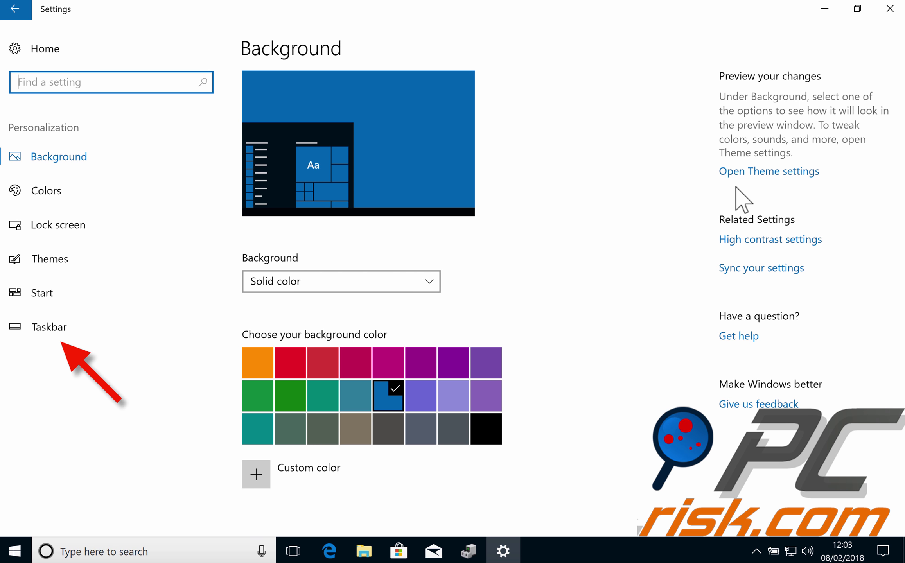
pyautogui.click(55, 328)
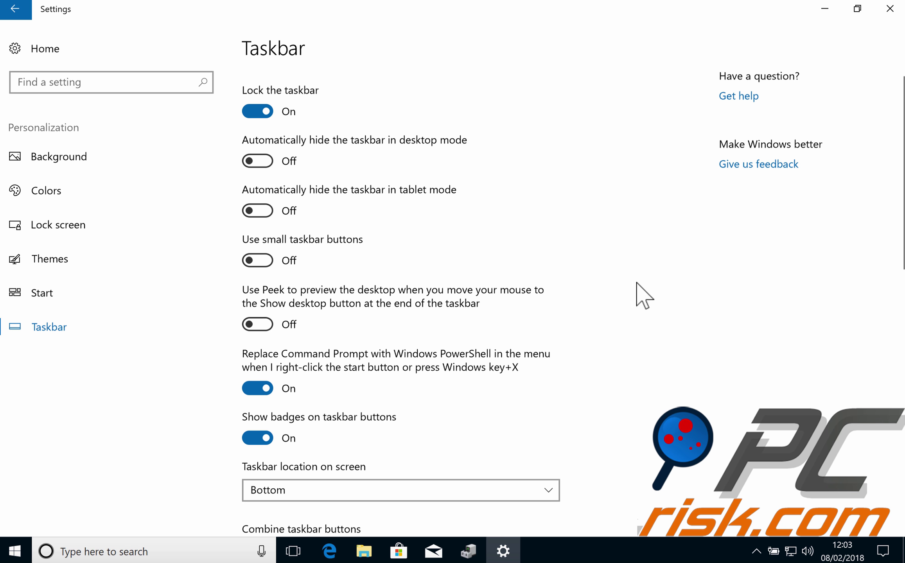
pyautogui.scroll(-10, 653, 278)
pyautogui.scroll(5, 645, 276)
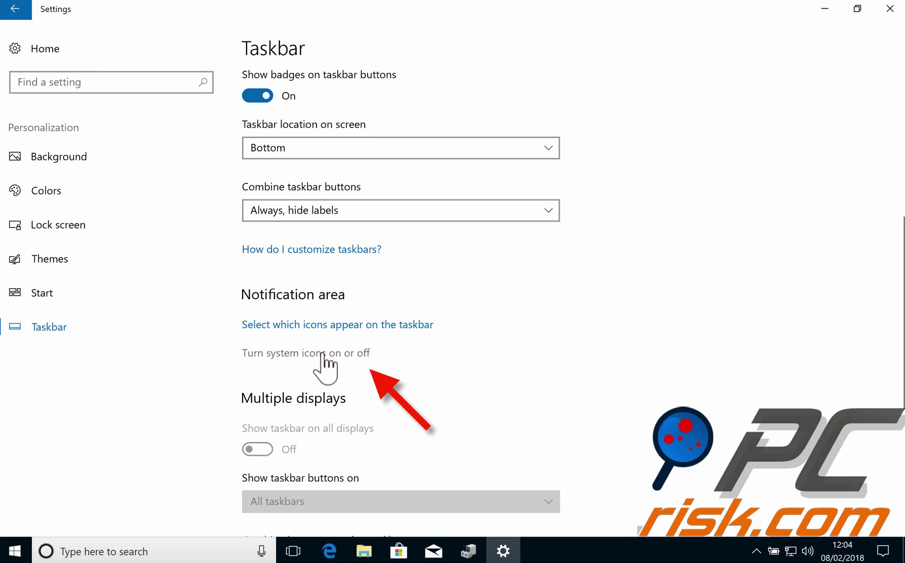
pyautogui.click(325, 354)
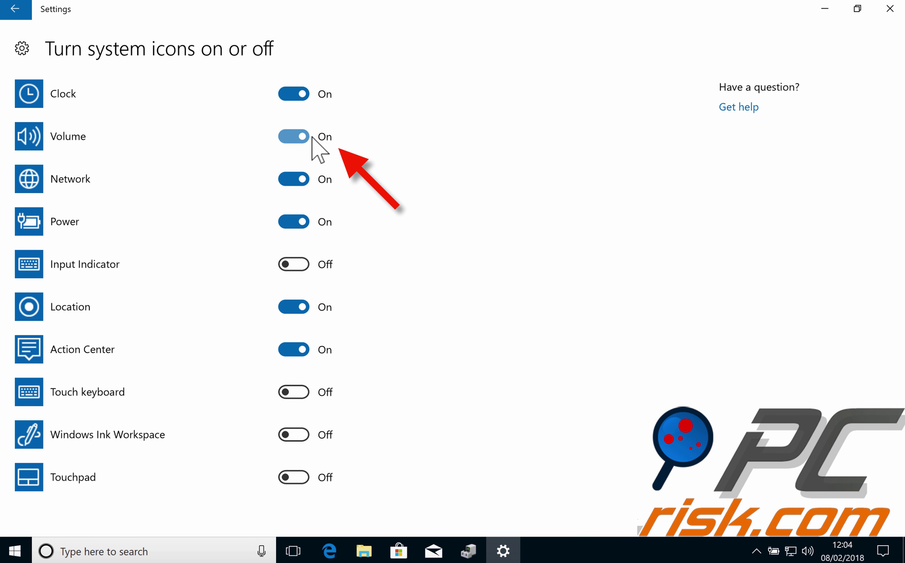
# Check the Volume toggle in the selection of icons that appear on the taskbar, and close Settings.
pyautogui.click(20, 17)
pyautogui.scroll(-10, 501, 334)
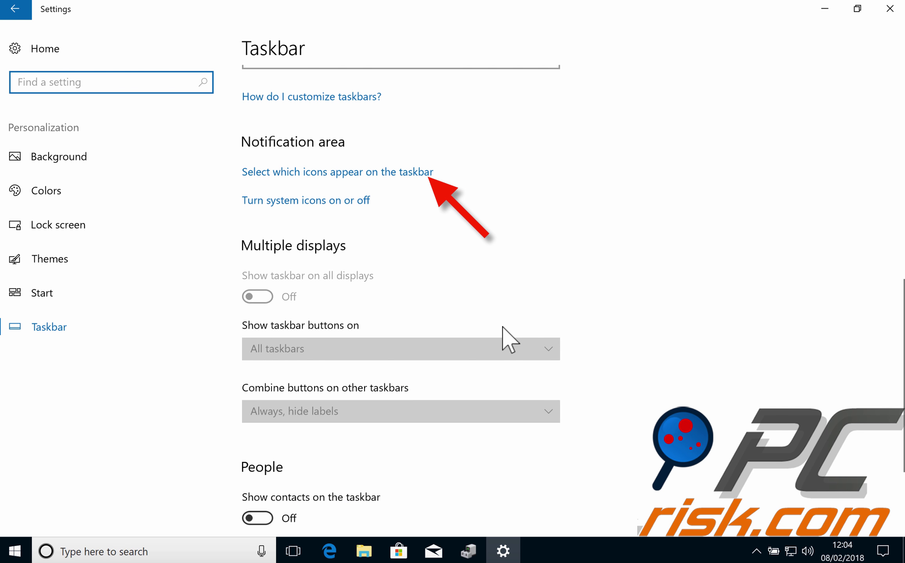
pyautogui.click(394, 173)
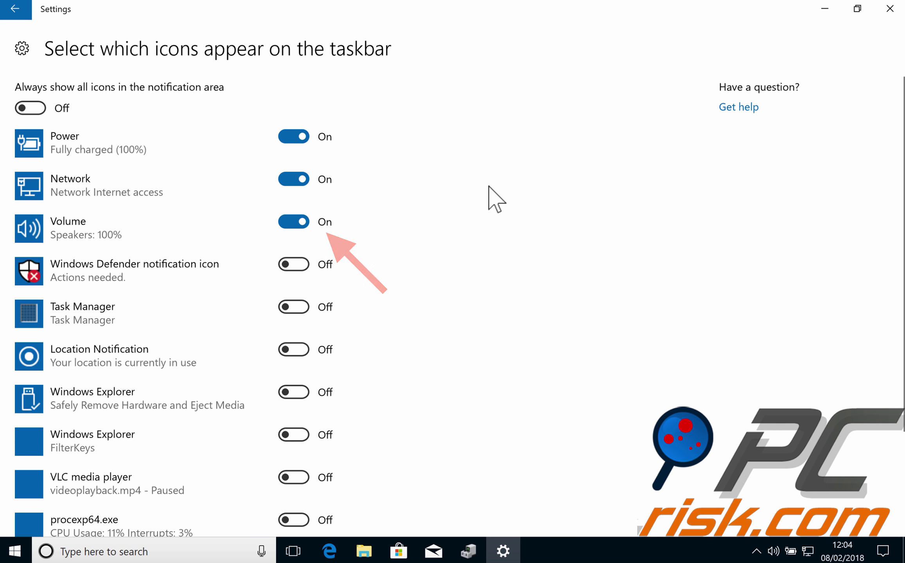
pyautogui.click(890, 8)
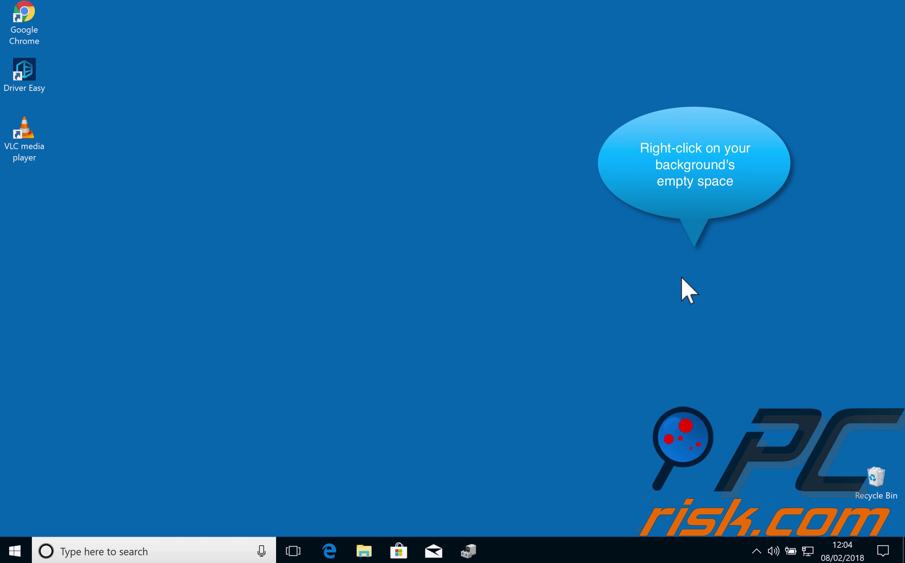
# Open the desktop's Display settings and view the available scaling options for text, apps, and other items, including 125%.
pyautogui.rightClick(598, 259)
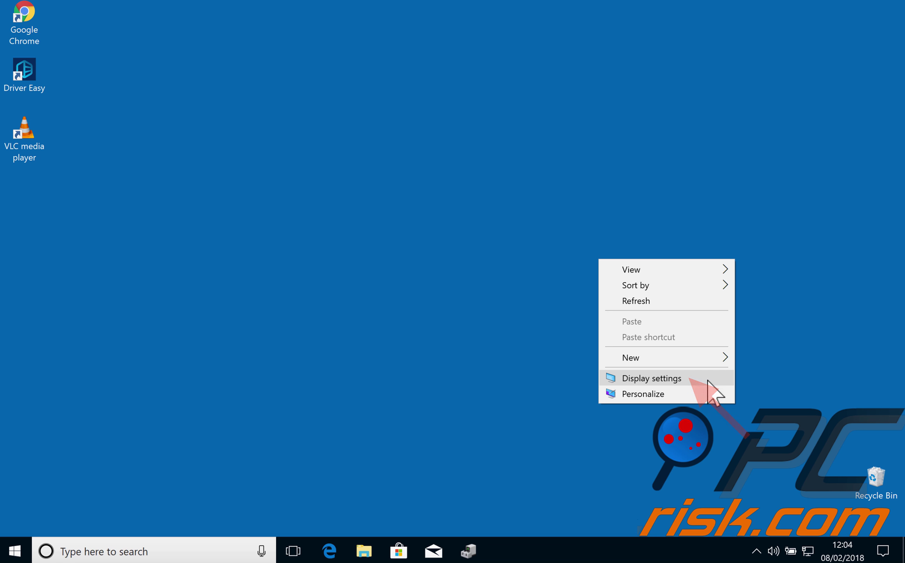
pyautogui.click(618, 377)
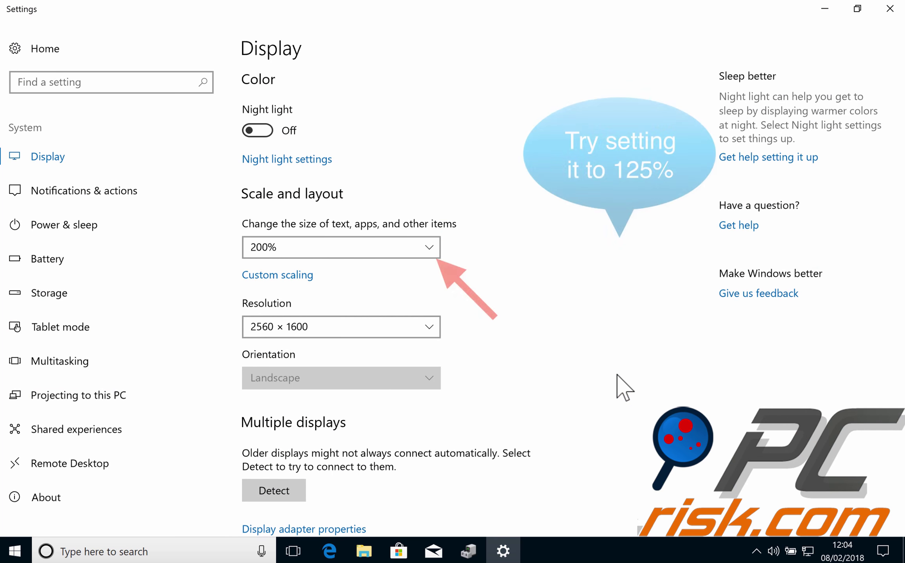
pyautogui.click(429, 247)
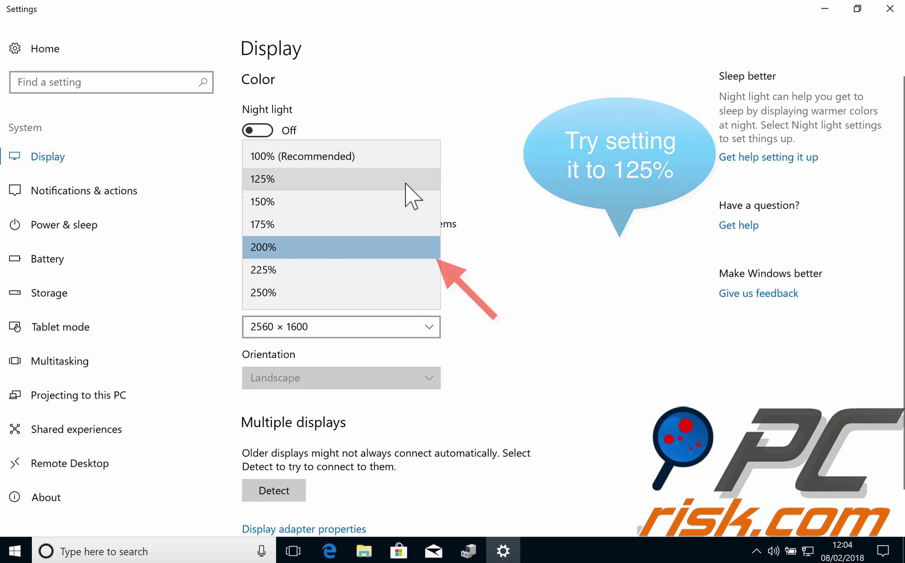
pyautogui.click(581, 227)
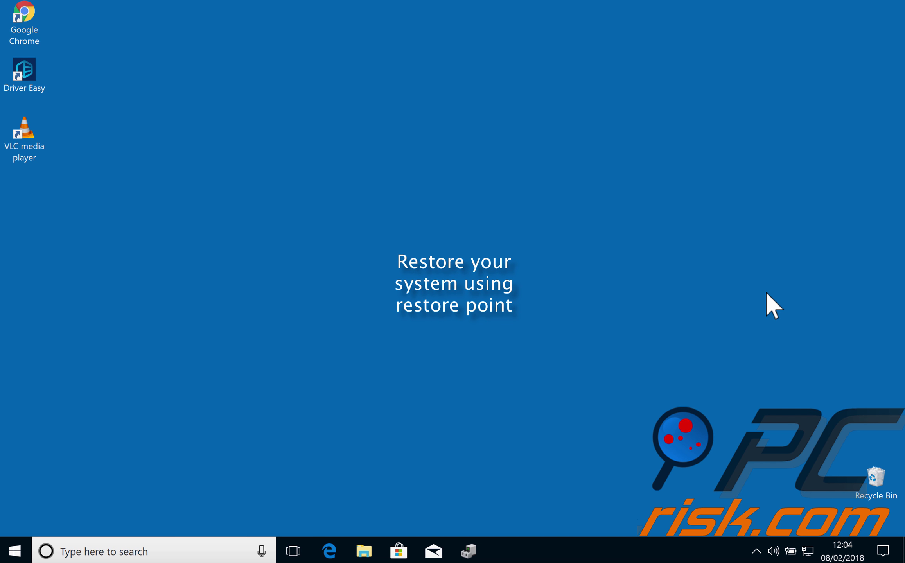
# Search for the Run app and use it to launch System Restore with rstrui.exe.
pyautogui.click(113, 550)
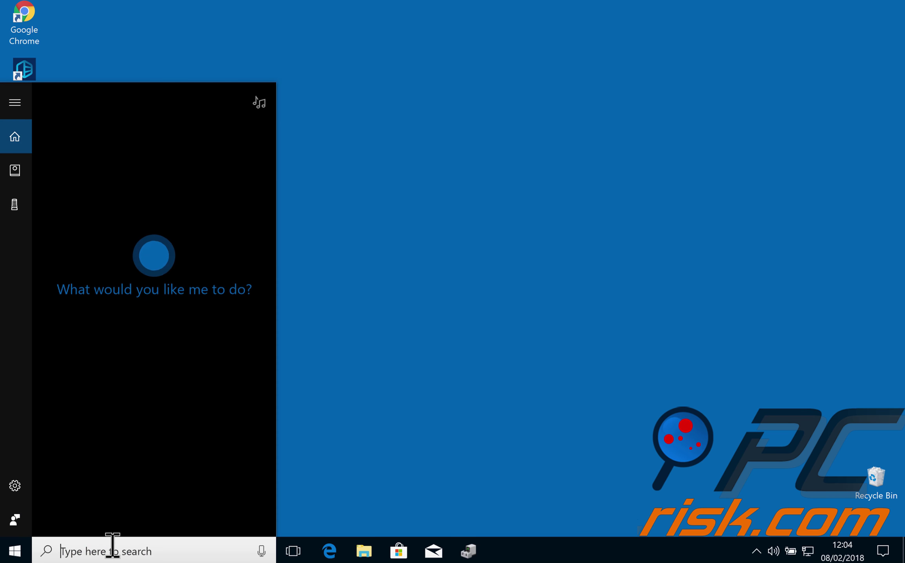
pyautogui.write('ruin')
pyautogui.press('BackSpace')
pyautogui.press('BackSpace')
pyautogui.write('n')
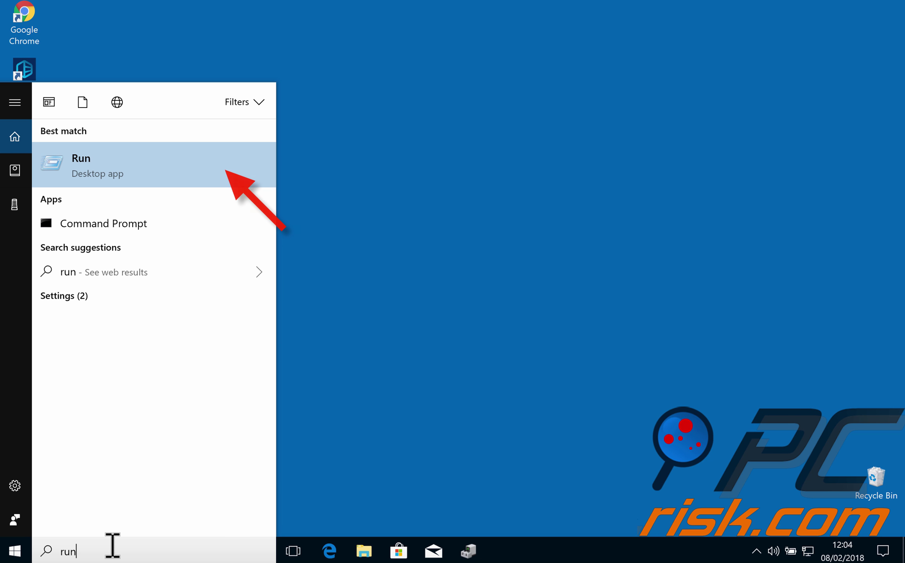
pyautogui.click(162, 177)
pyautogui.click(112, 461)
pyautogui.moveTo(112, 466)
pyautogui.mouseDown()
pyautogui.moveTo(36, 458)
pyautogui.moveTo(124, 457)
pyautogui.mouseUp()
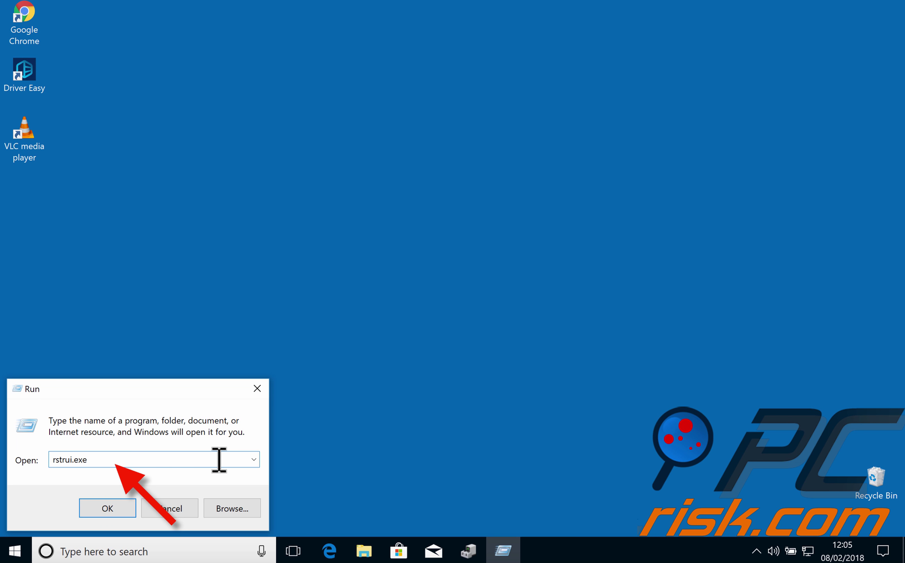
pyautogui.click(109, 511)
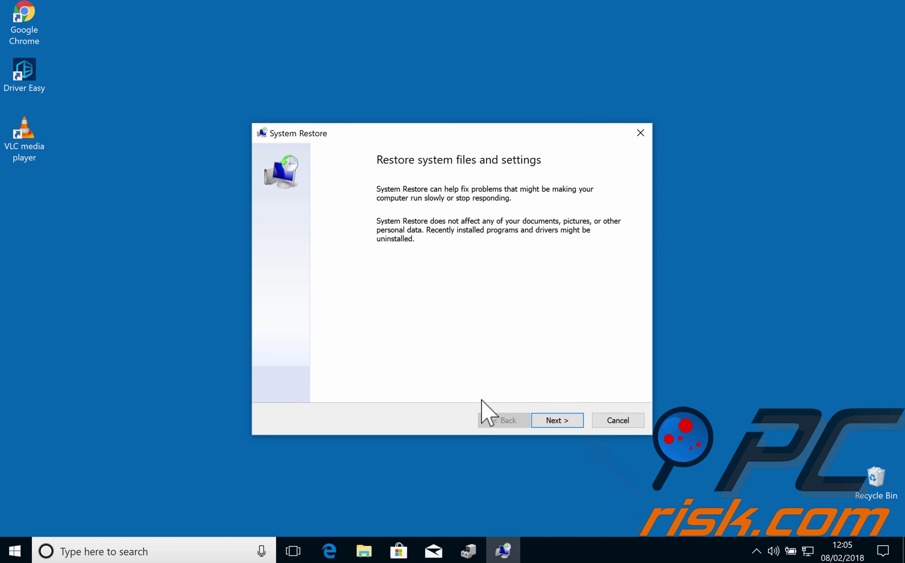
# Select the 05/02/2018 09:29:47 Windows Update restore point, proceed to its confirmation page, and cancel System Restore.
pyautogui.click(560, 420)
pyautogui.click(323, 239)
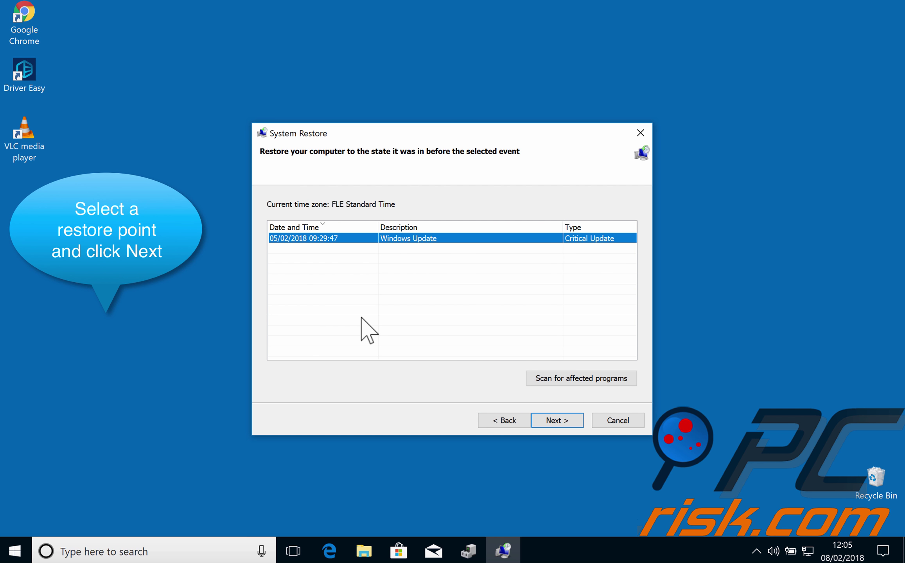
pyautogui.click(561, 420)
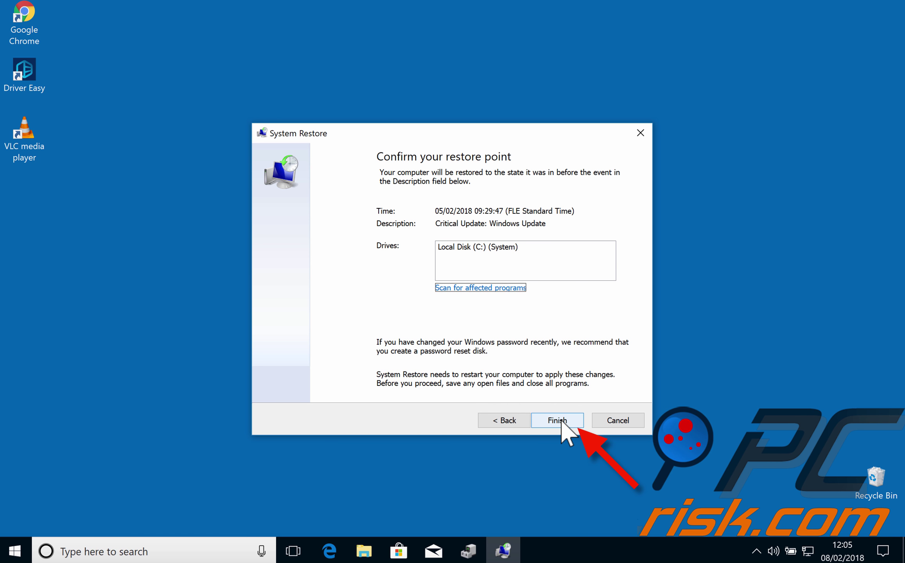
pyautogui.click(606, 417)
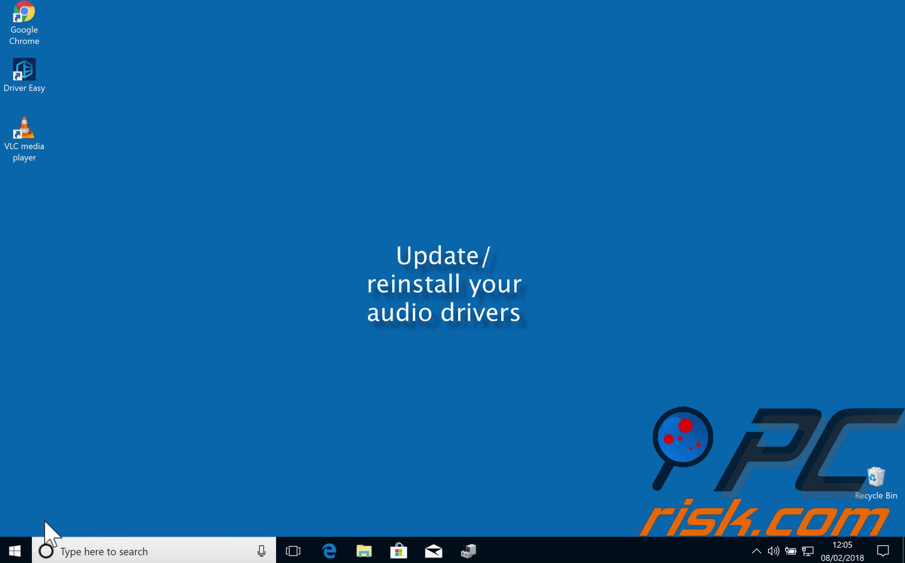
# Search for "device" to open Device Manager, and expand the Sound, video and game controllers category.
pyautogui.click(74, 549)
pyautogui.write('d')
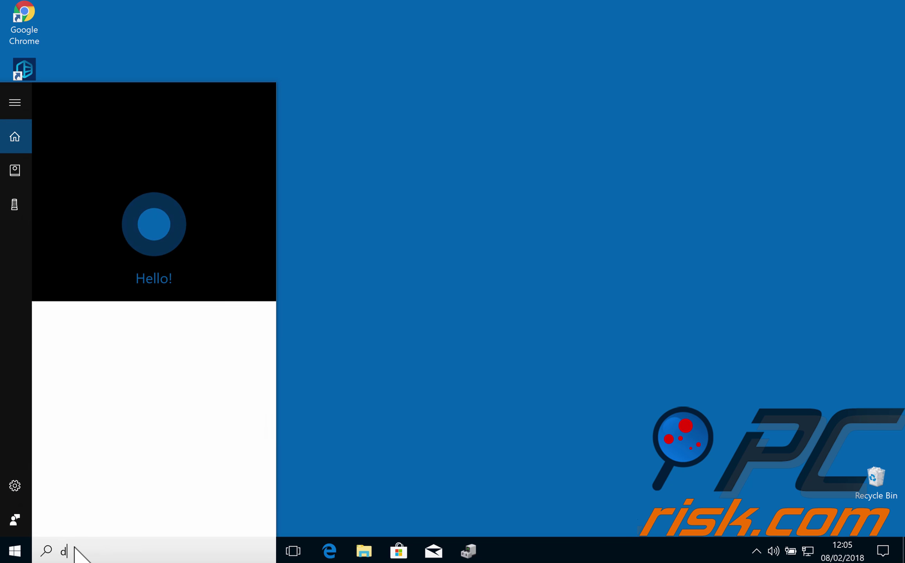
pyautogui.write('evice')
pyautogui.click(80, 160)
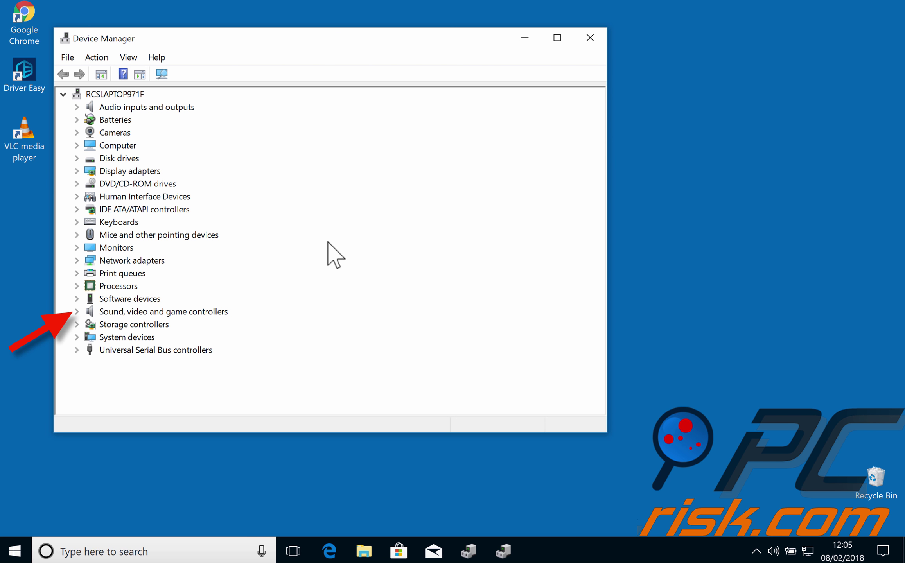
pyautogui.click(77, 312)
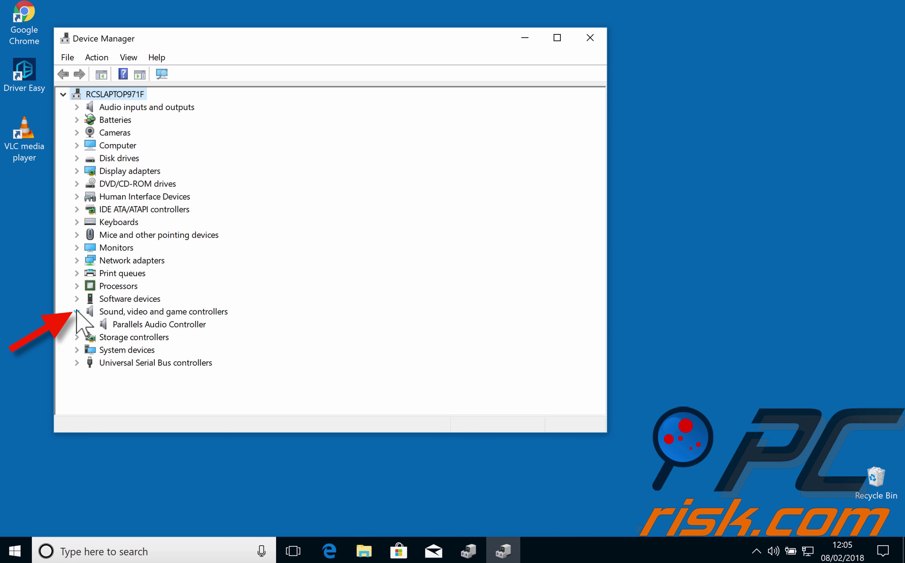
# Open the driver update wizard for the Parallels Audio Controller to view its search options, and cancel it.
pyautogui.click(179, 324)
pyautogui.rightClick(179, 324)
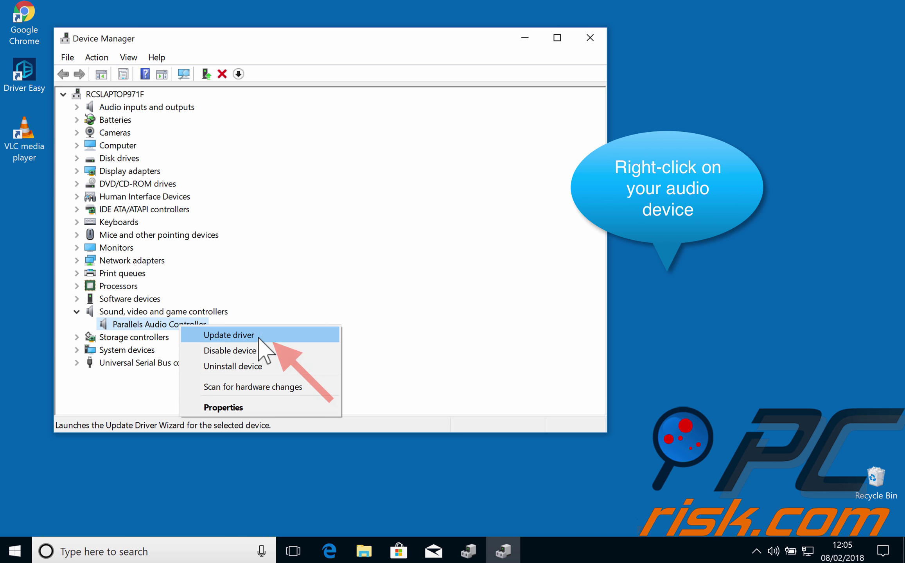
pyautogui.click(336, 337)
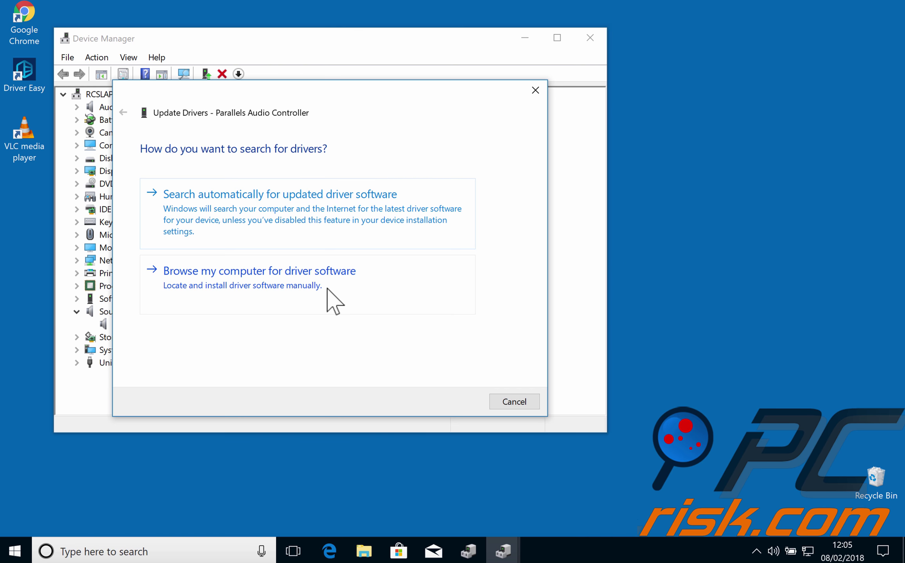
pyautogui.click(515, 401)
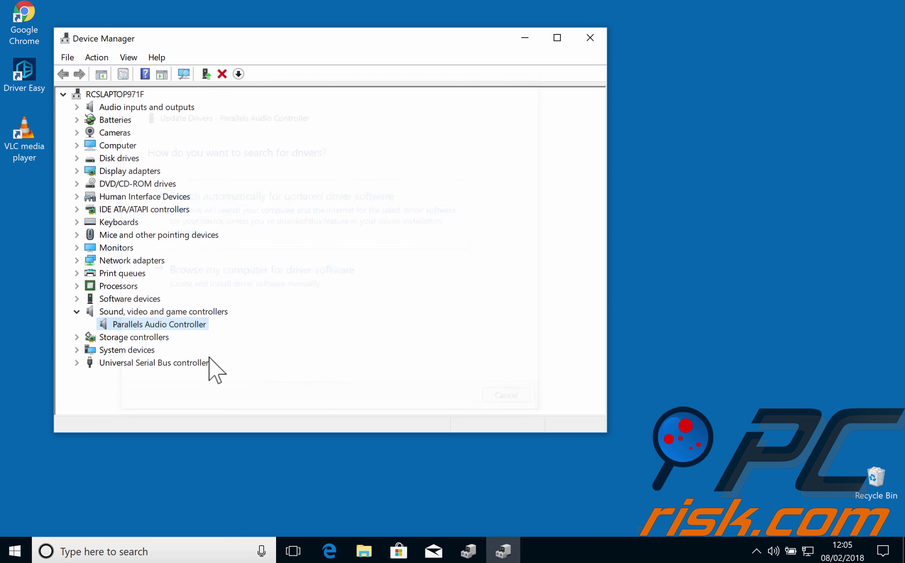
# Open the uninstall dialog for the Parallels Audio Controller, select deleting its driver software, then cancel and close Device Manager.
pyautogui.rightClick(161, 324)
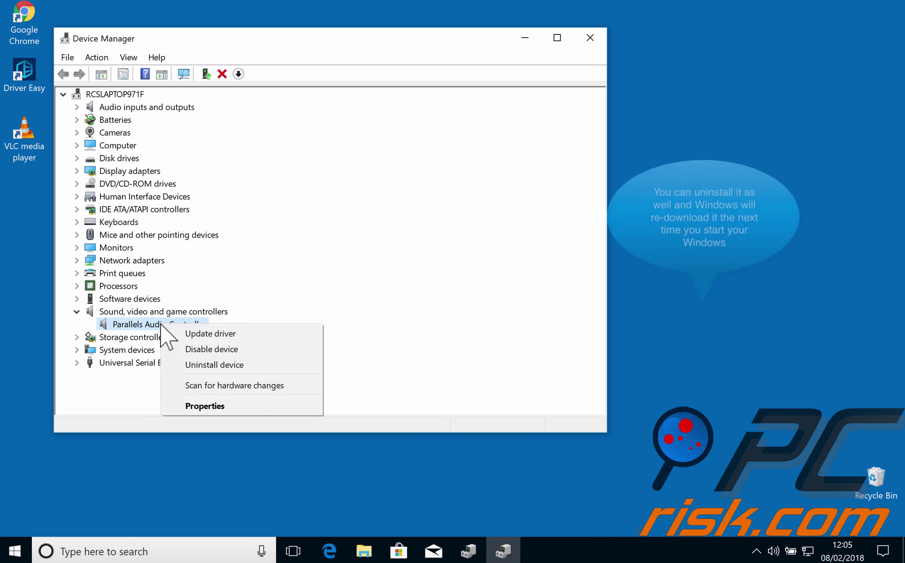
pyautogui.click(314, 366)
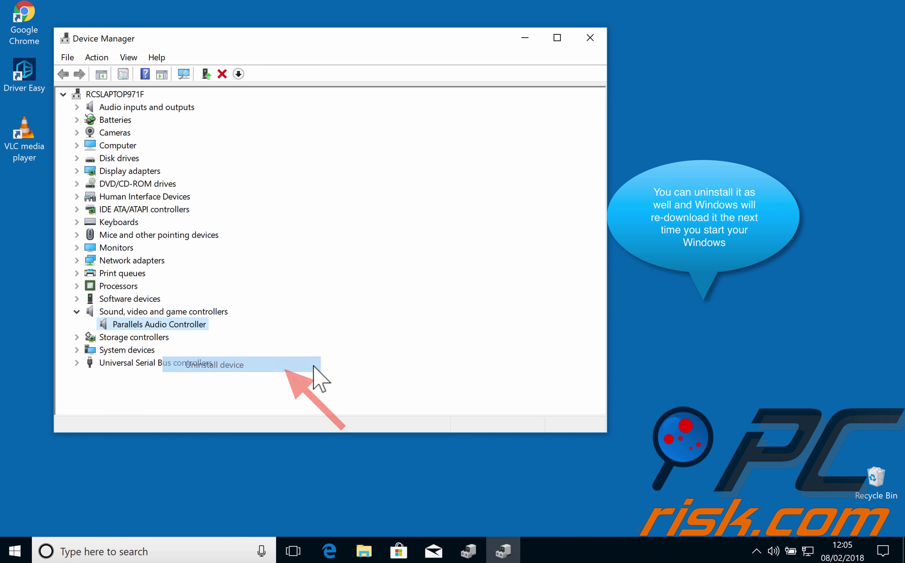
pyautogui.click(344, 289)
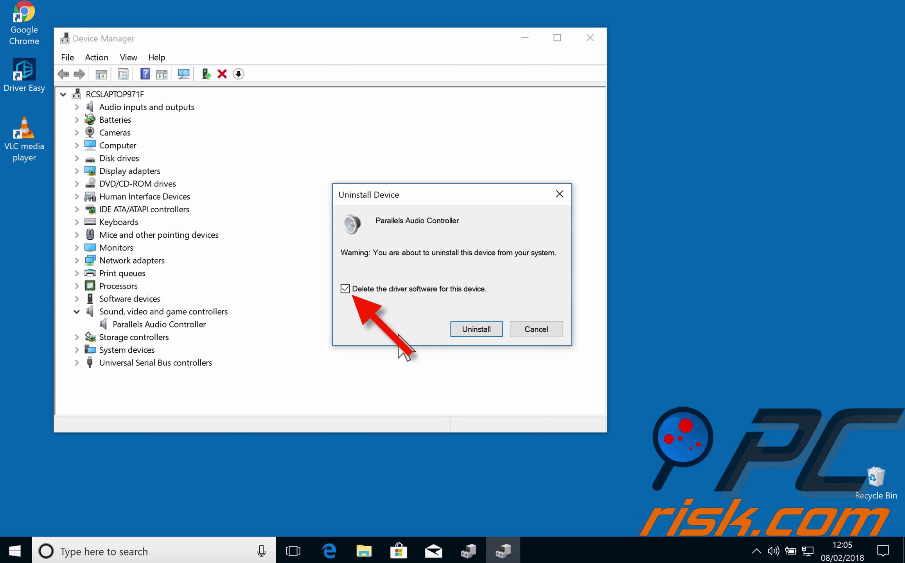
pyautogui.click(534, 328)
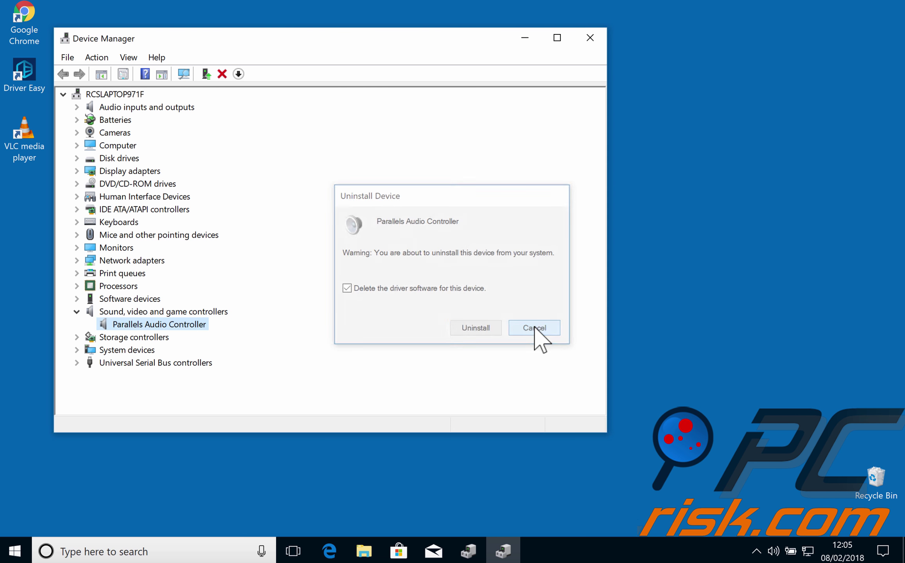
pyautogui.click(589, 37)
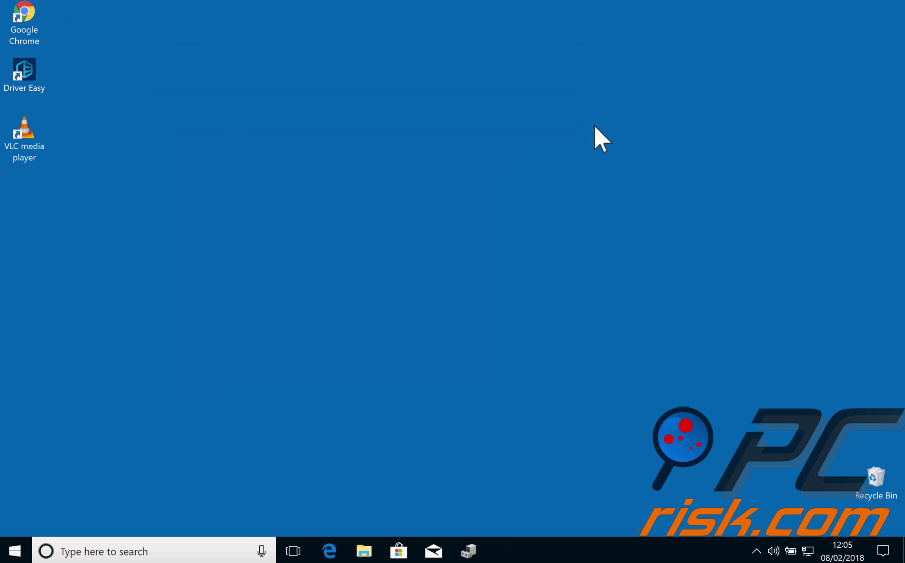
# Switch to Driver Easy to scan the computer's drivers, review the update list through to its end, and close the program.
pyautogui.doubleClick(26, 74)
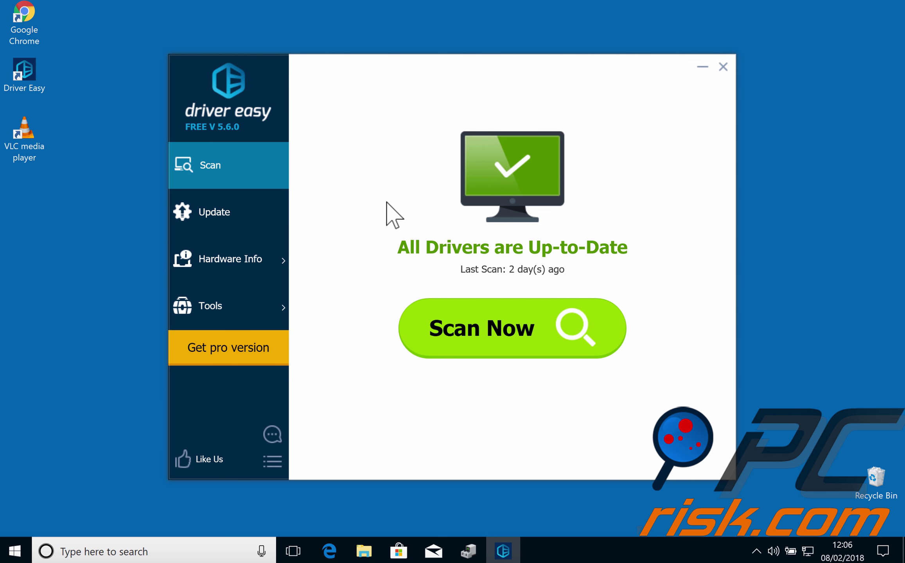
pyautogui.click(465, 340)
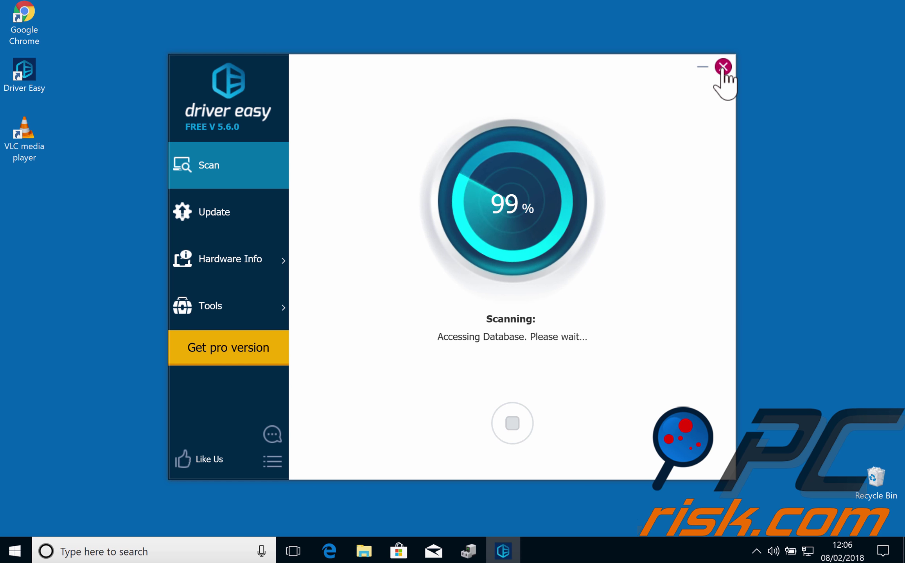
pyautogui.scroll(-10, 570, 211)
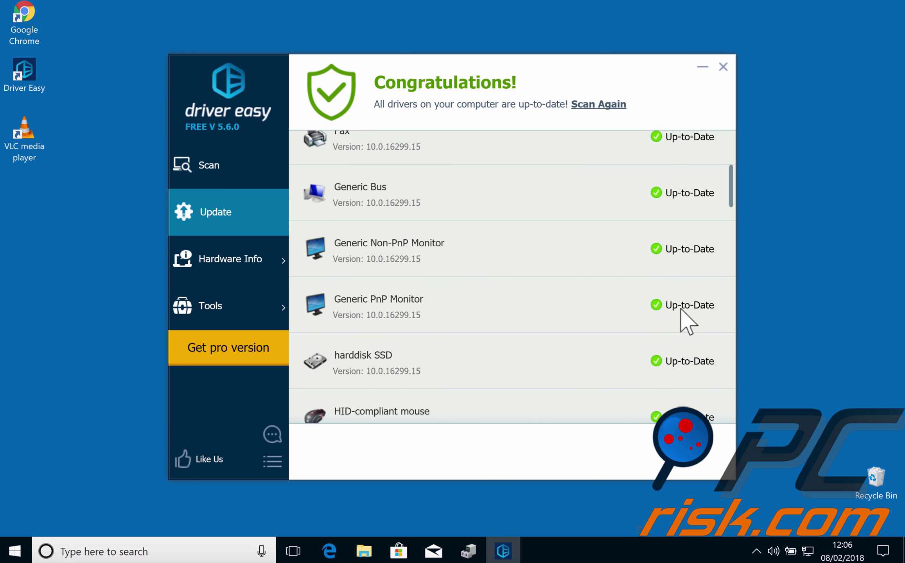
pyautogui.scroll(-5, 696, 307)
pyautogui.moveTo(733, 219); pyautogui.dragTo(736, 426)
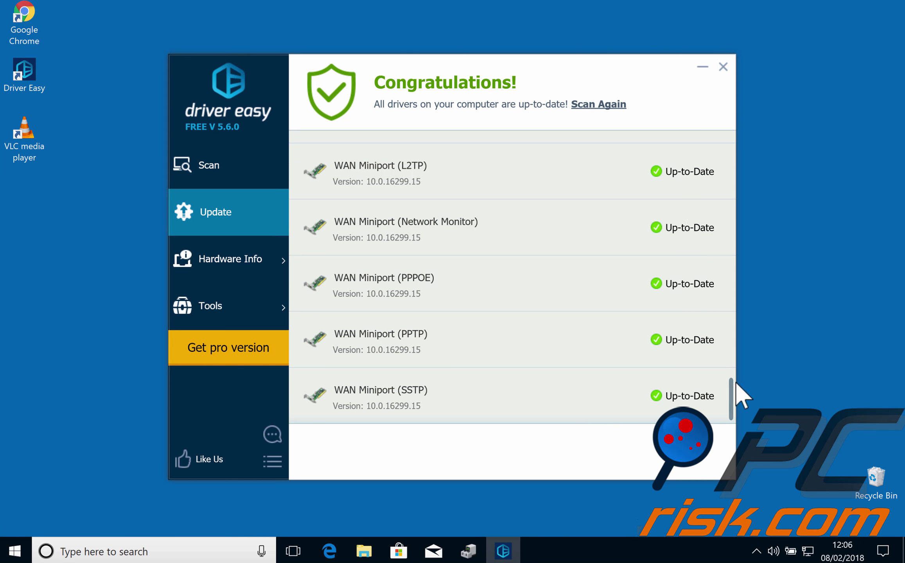
pyautogui.click(723, 67)
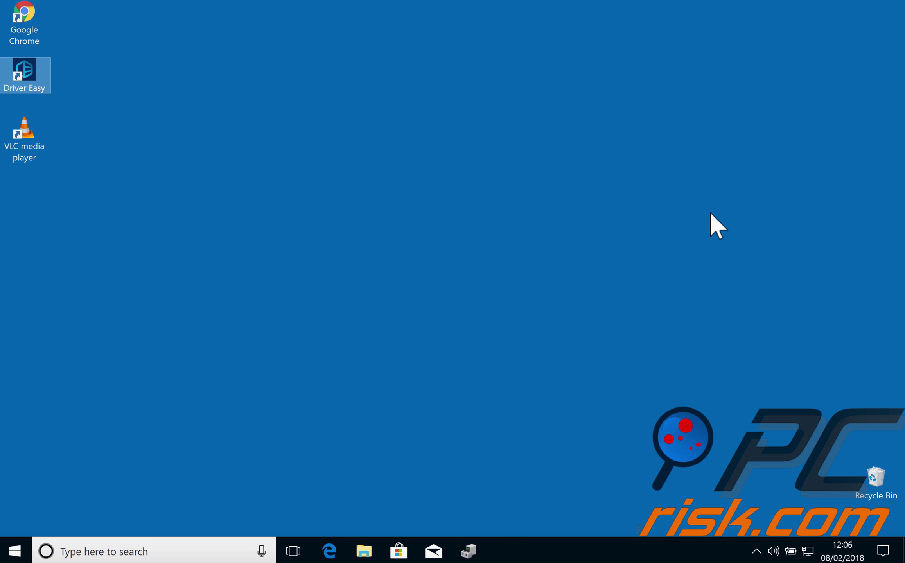